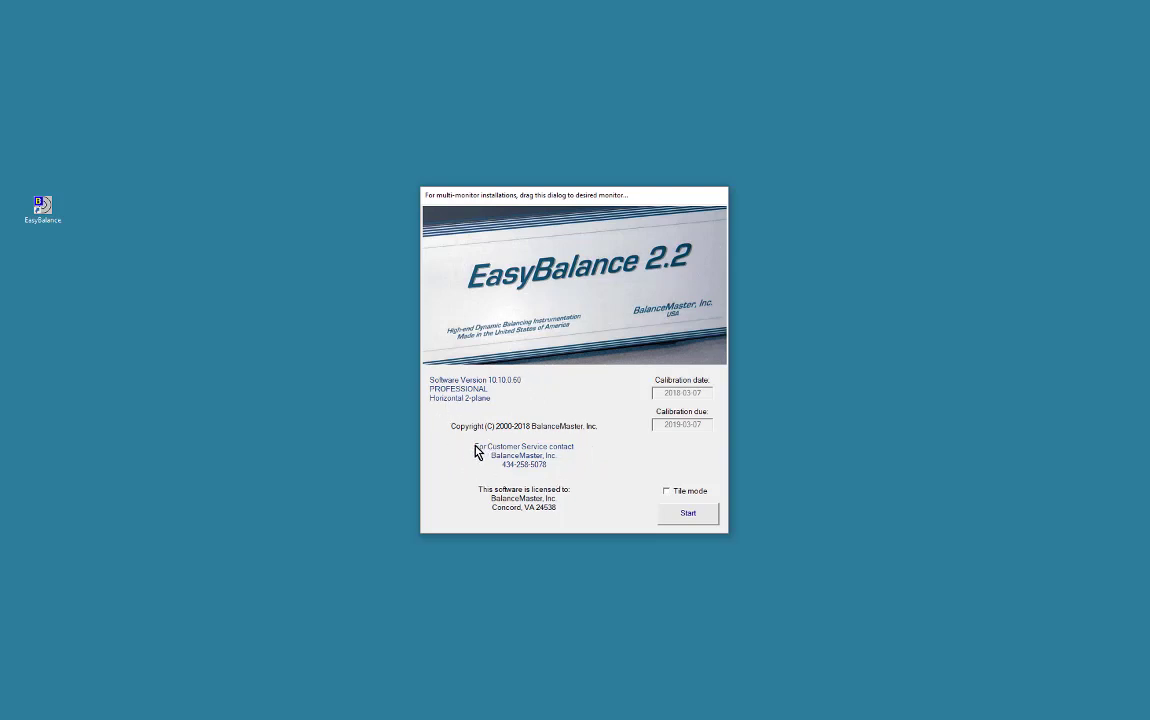
Start the balancing program, enter the operator's name at logon, and accept the terms and conditions.
{"action": "left_click", "coordinate": [688, 514]}
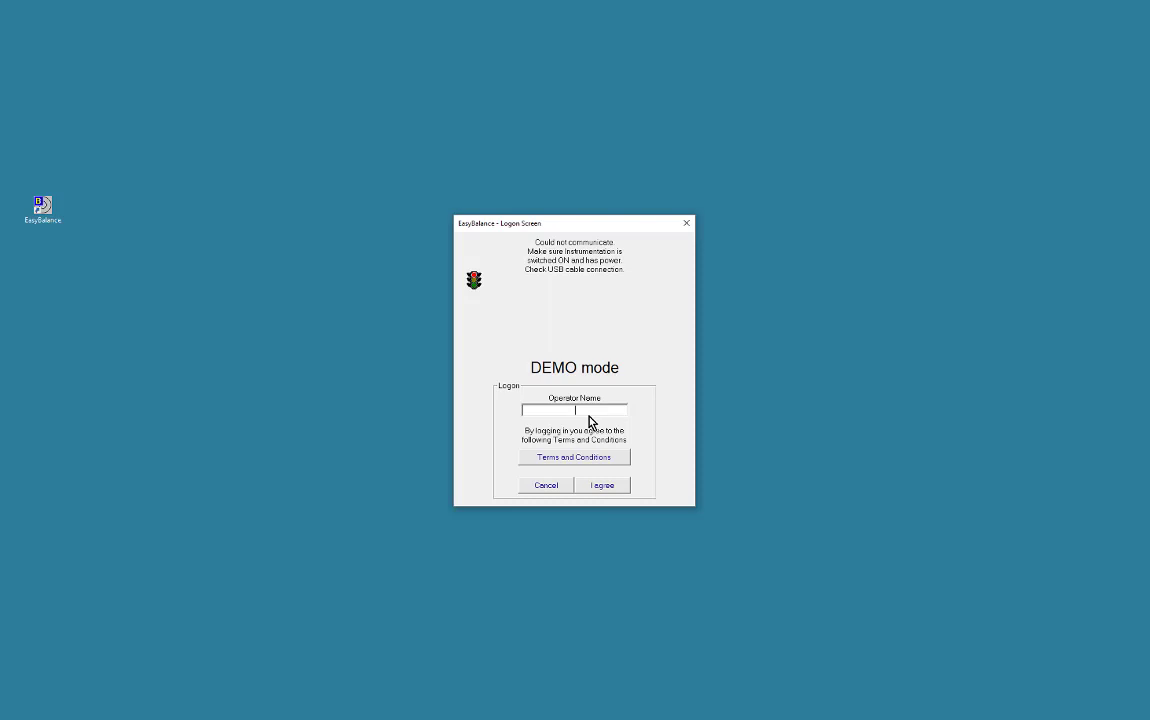
{"action": "left_click", "coordinate": [588, 411]}
{"action": "left_click", "coordinate": [577, 500]}
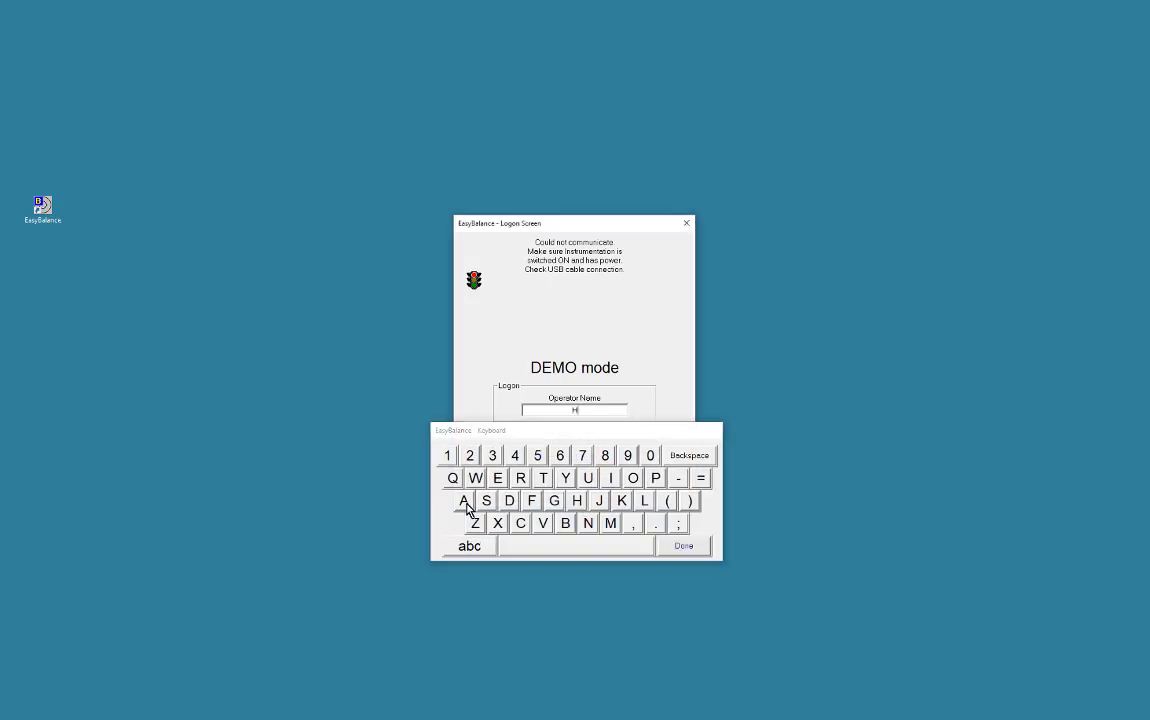
{"action": "left_click", "coordinate": [497, 478]}
{"action": "left_click", "coordinate": [520, 478]}
{"action": "left_click", "coordinate": [464, 500]}
{"action": "left_click", "coordinate": [644, 500]}
{"action": "left_click", "coordinate": [509, 500]}
{"action": "left_click", "coordinate": [677, 548]}
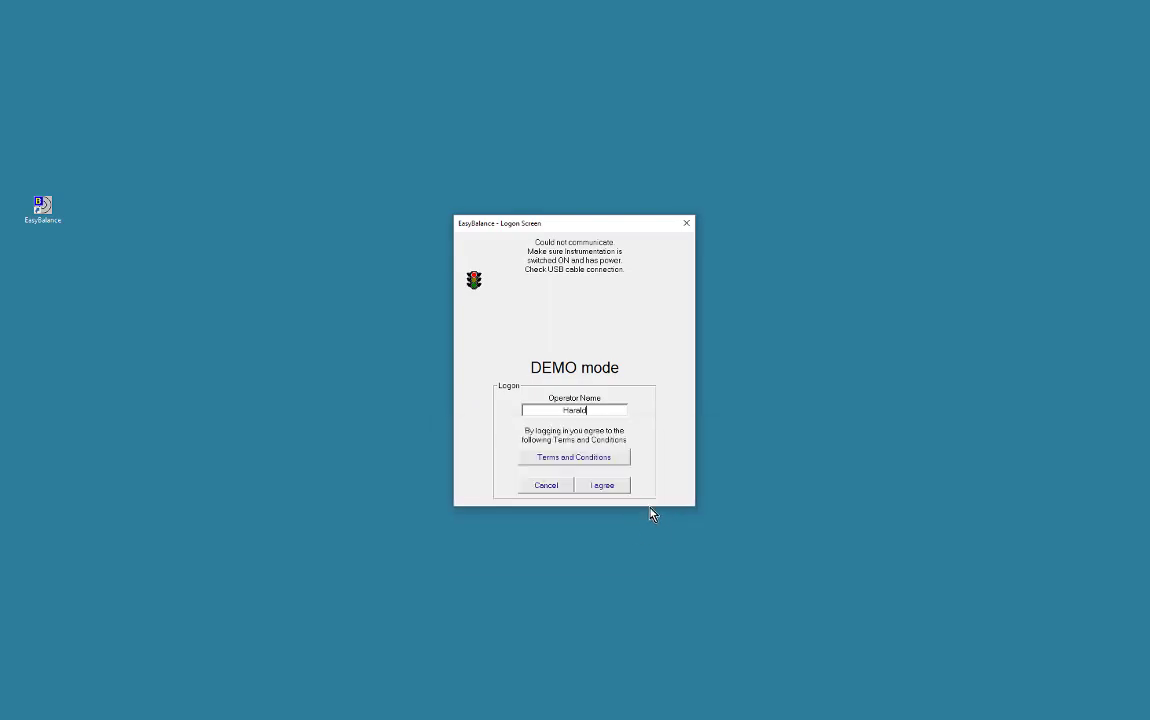
{"action": "left_click", "coordinate": [609, 486]}
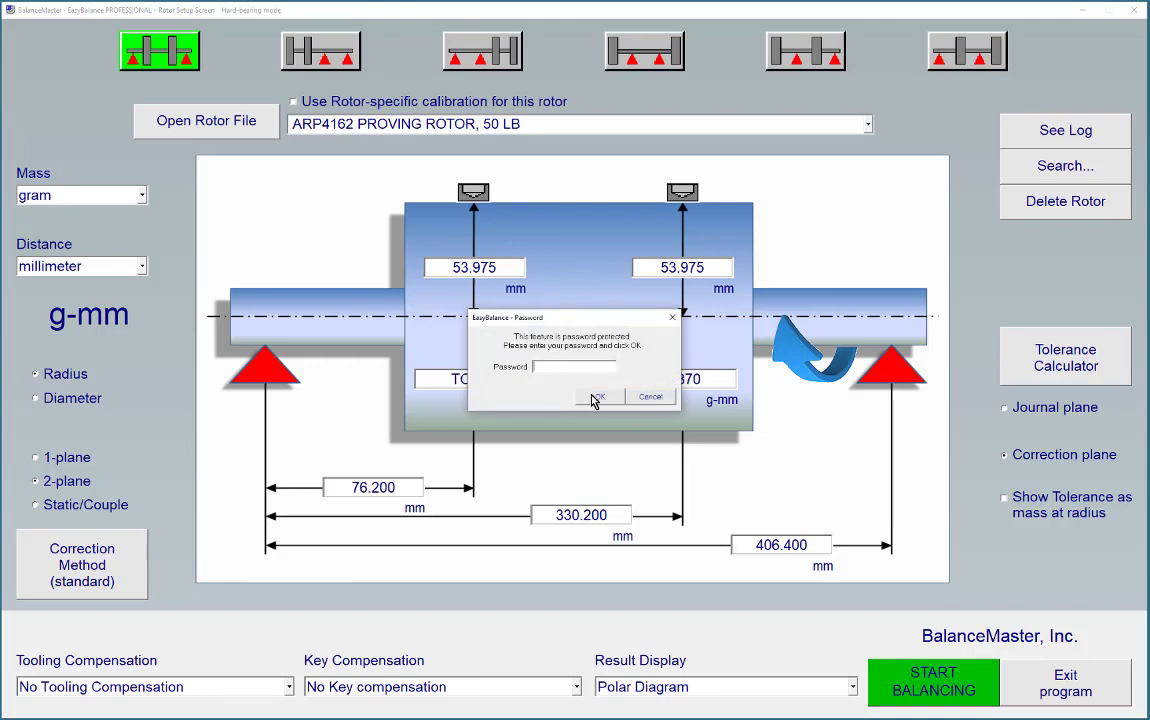
Open the password-protected instrumentation setup and set the direction of rotation in the hardware setup to FWD and REV.
{"action": "left_click", "coordinate": [600, 397]}
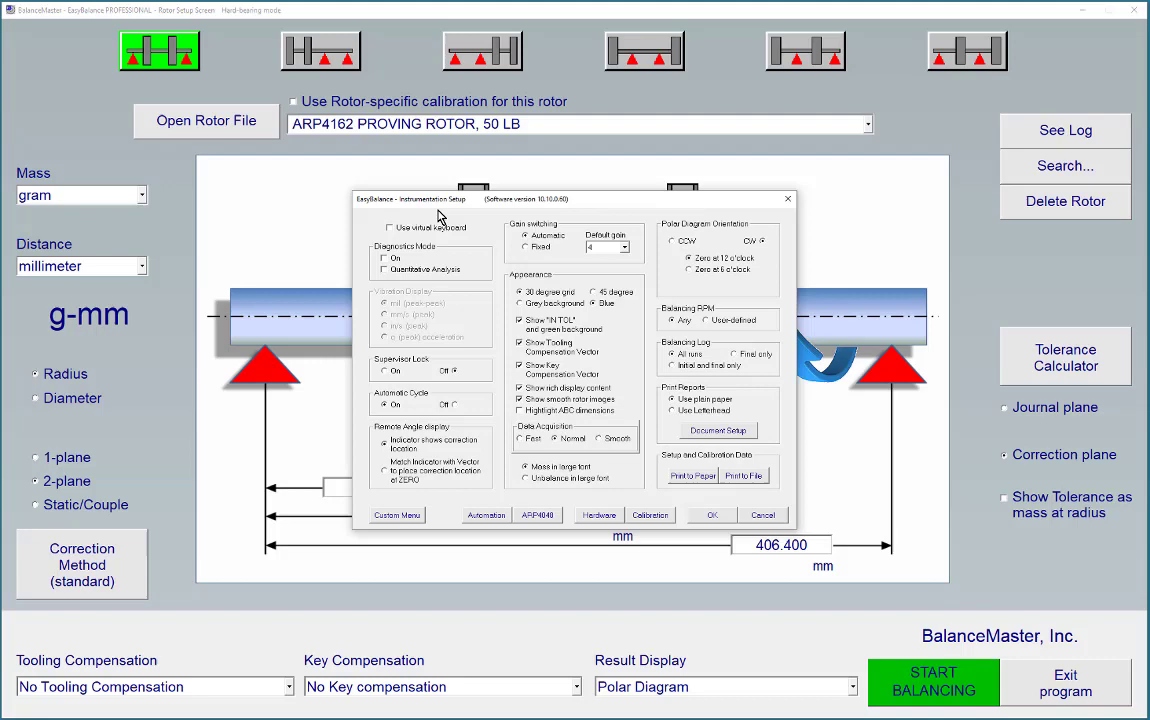
{"action": "left_click", "coordinate": [600, 518]}
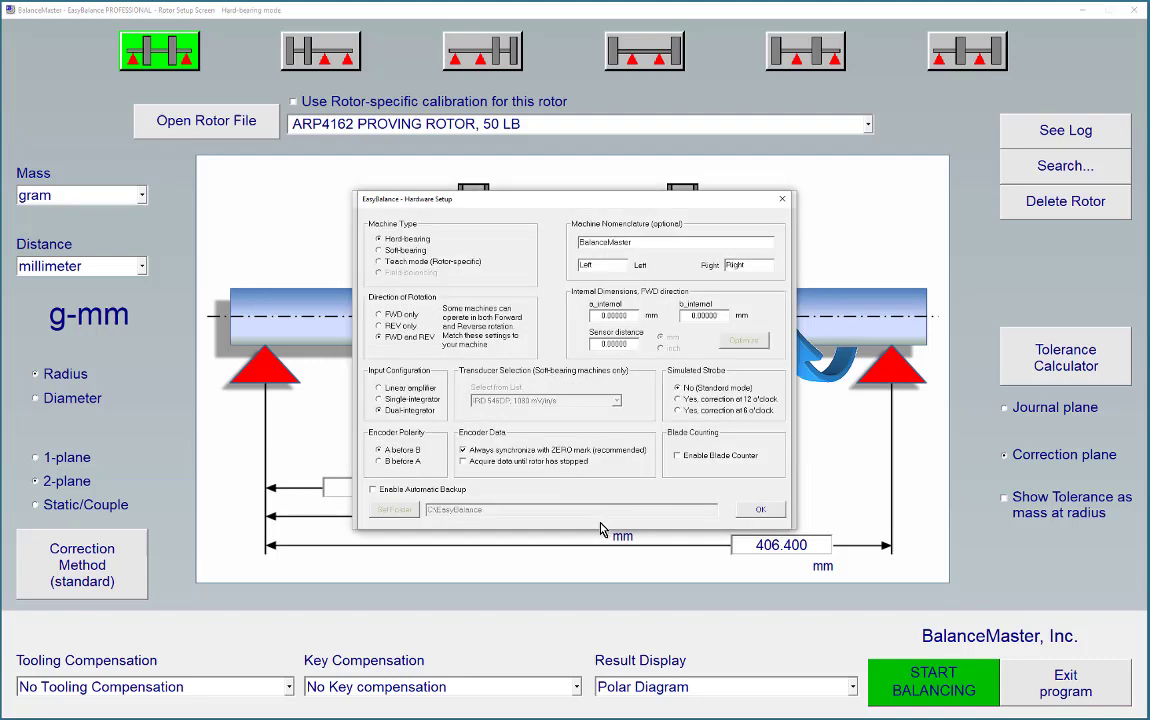
{"action": "left_click", "coordinate": [381, 315]}
{"action": "left_click", "coordinate": [379, 337]}
{"action": "left_click", "coordinate": [758, 513]}
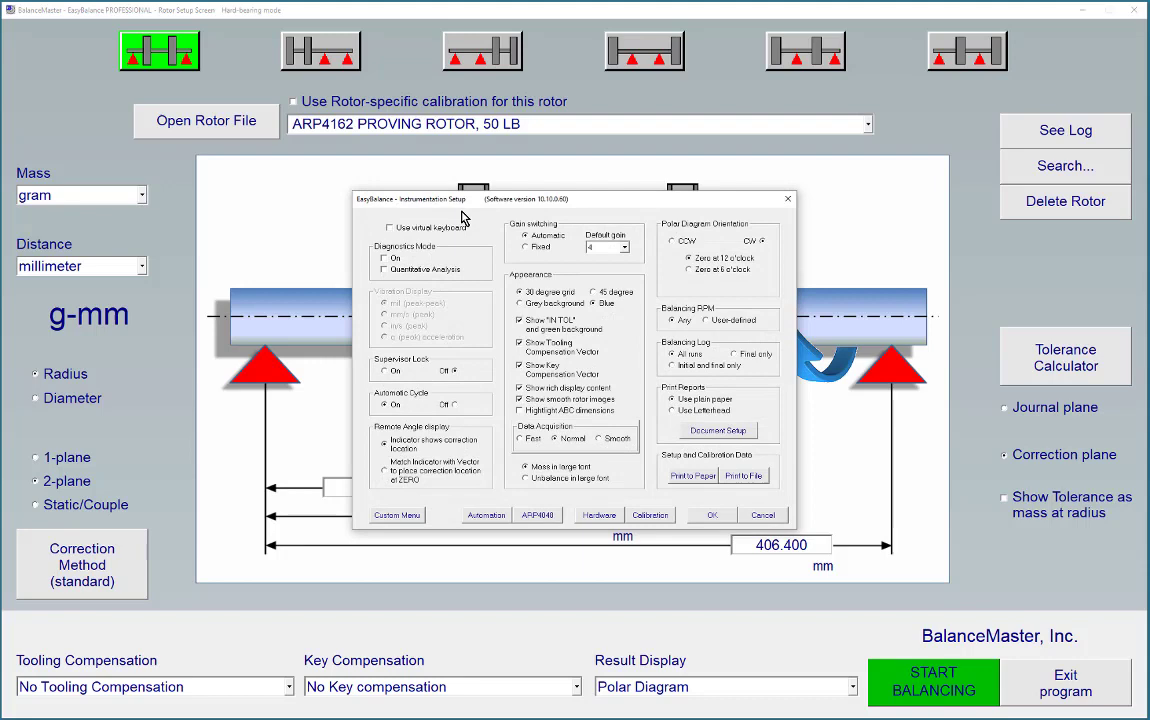
Enable automatic calibration in the calibration settings and close the setup with calibration mode active.
{"action": "left_click", "coordinate": [651, 516]}
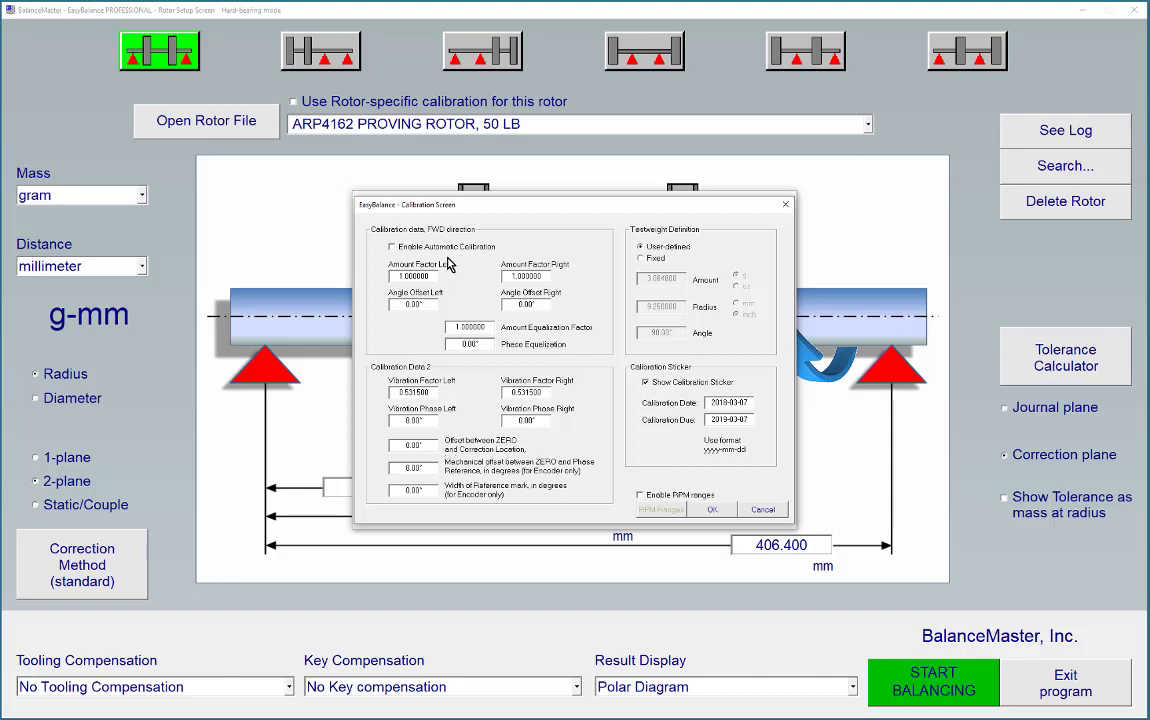
{"action": "left_click", "coordinate": [392, 247]}
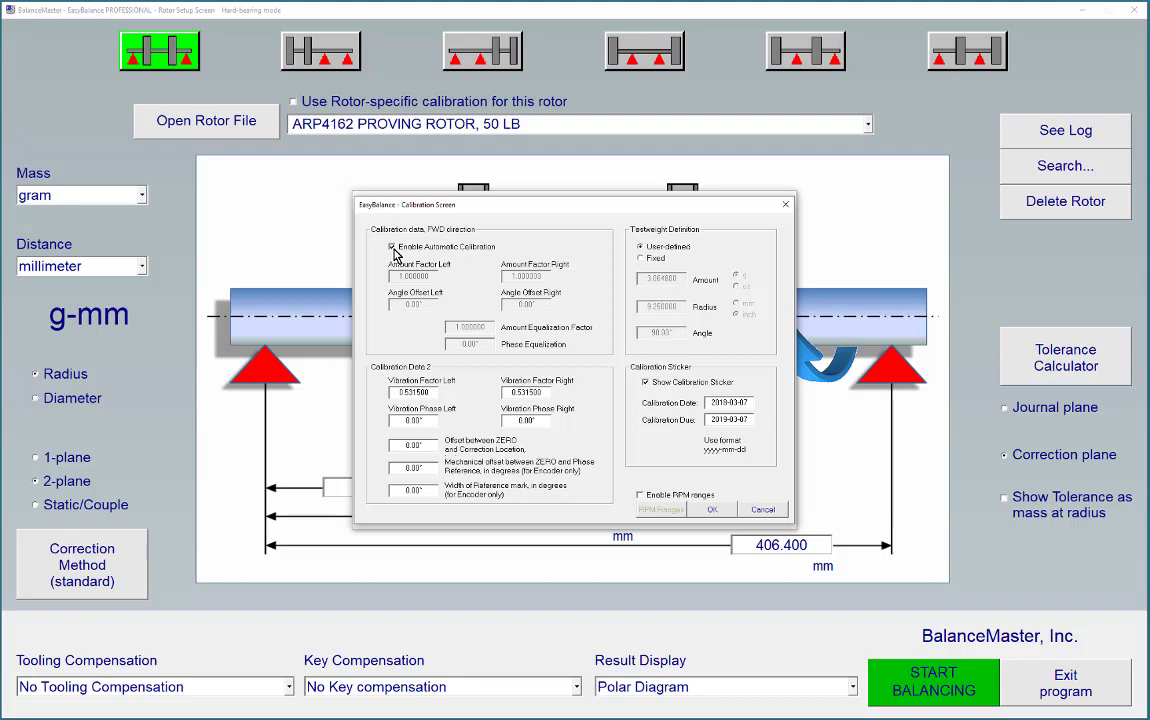
{"action": "left_click", "coordinate": [712, 509]}
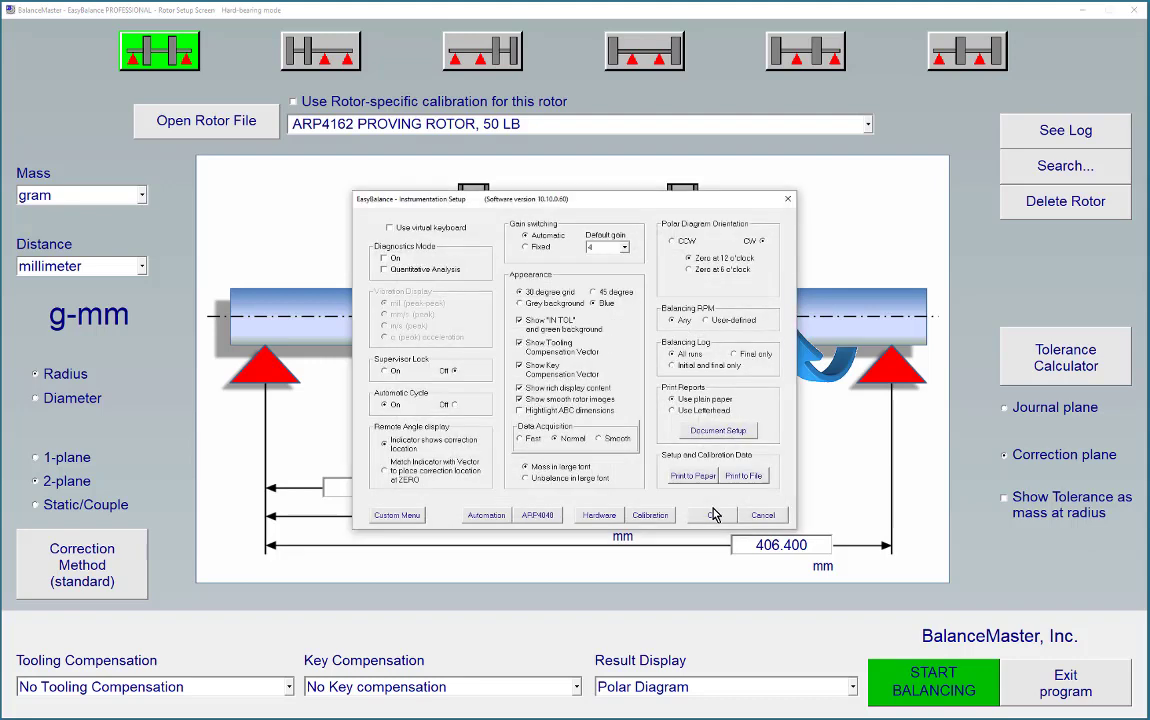
{"action": "left_click", "coordinate": [712, 515]}
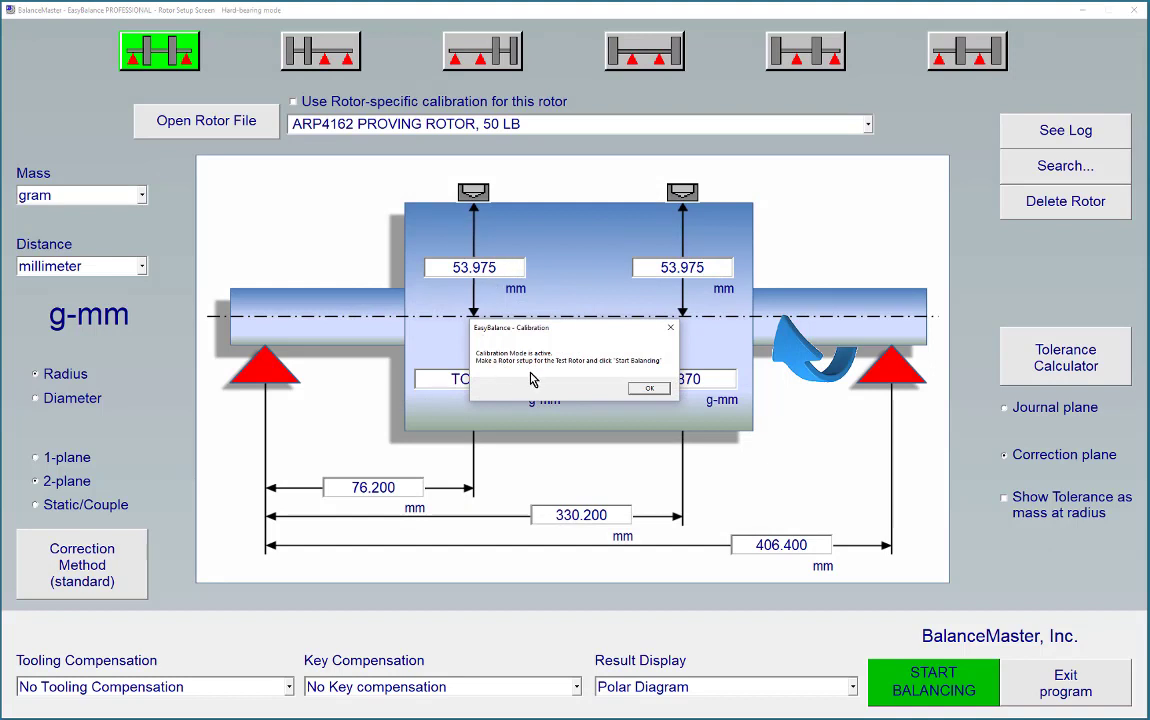
{"action": "left_click", "coordinate": [648, 389]}
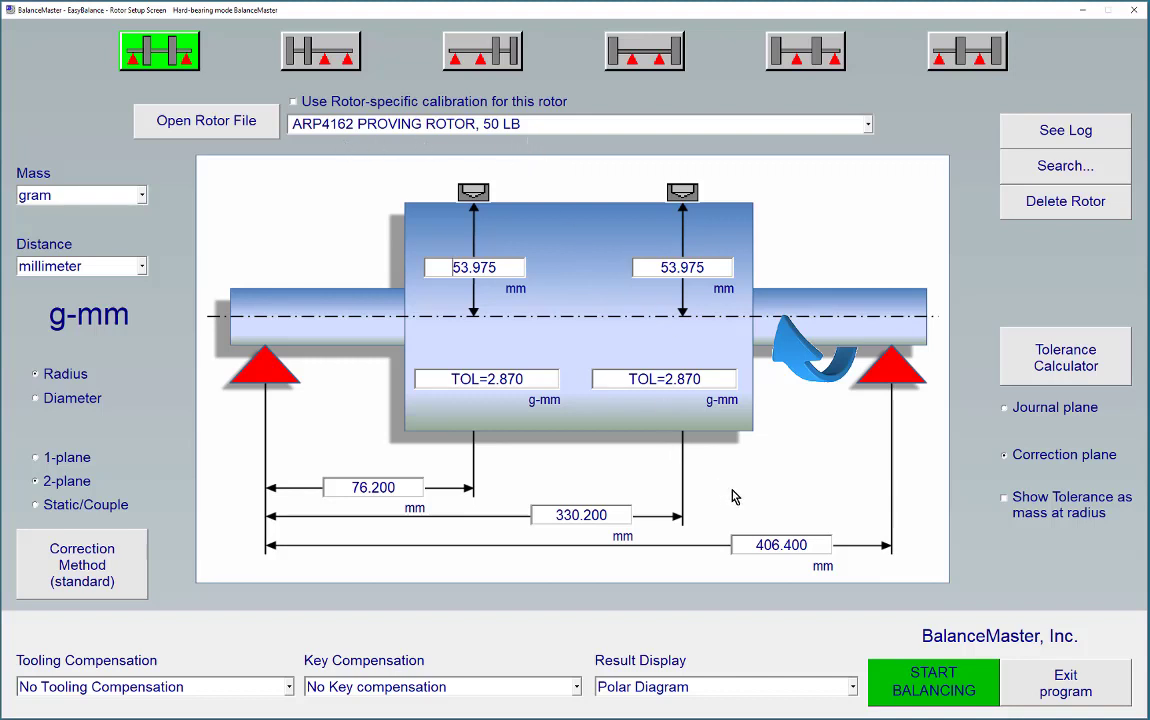
Take the initial calibration run and the calibration-weight run on the ARP4162 proving rotor.
{"action": "left_click", "coordinate": [912, 686]}
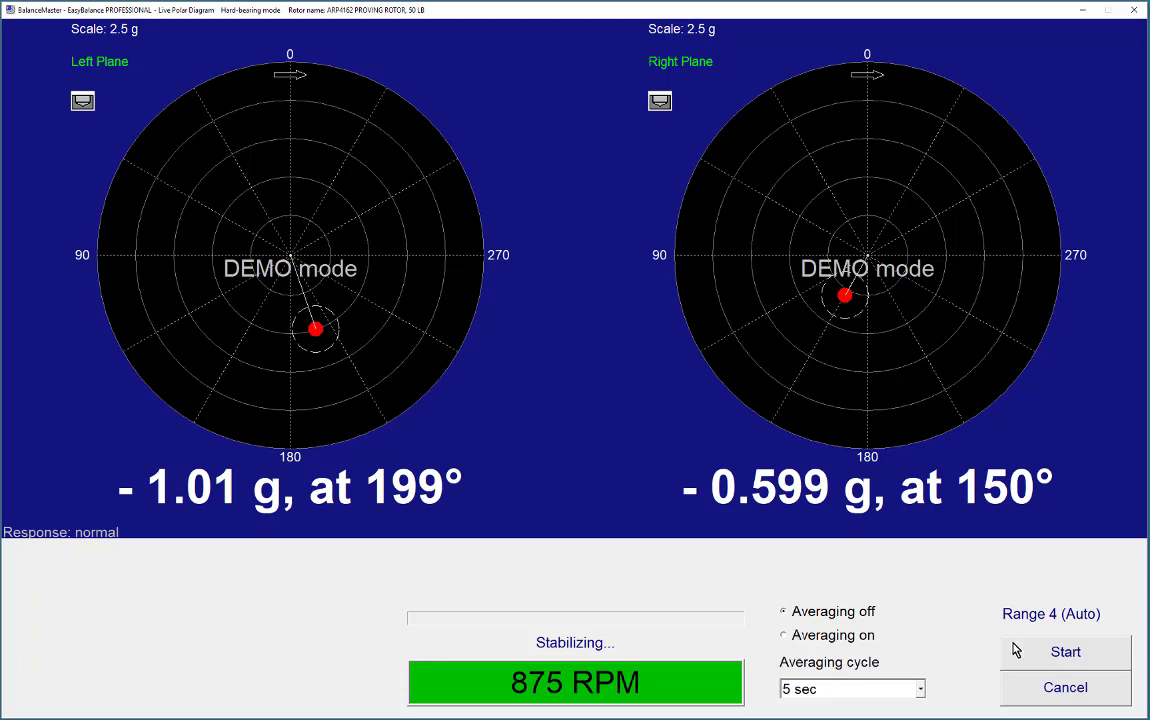
{"action": "left_click", "coordinate": [1064, 653]}
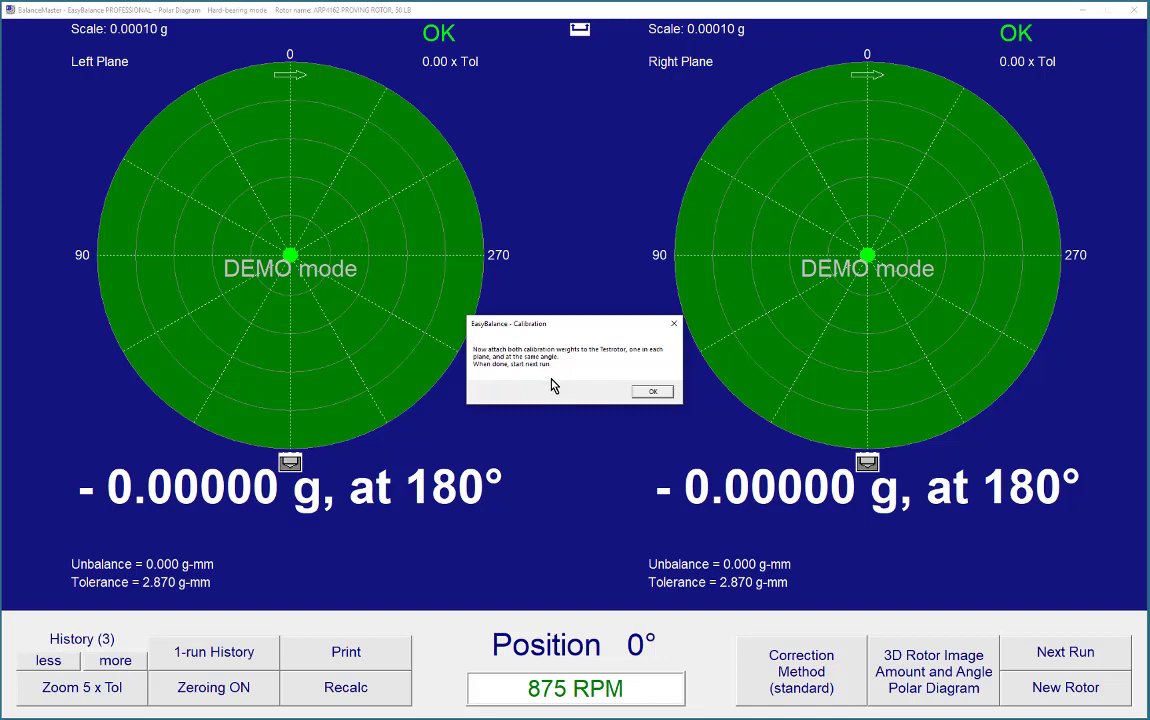
{"action": "left_click", "coordinate": [655, 391]}
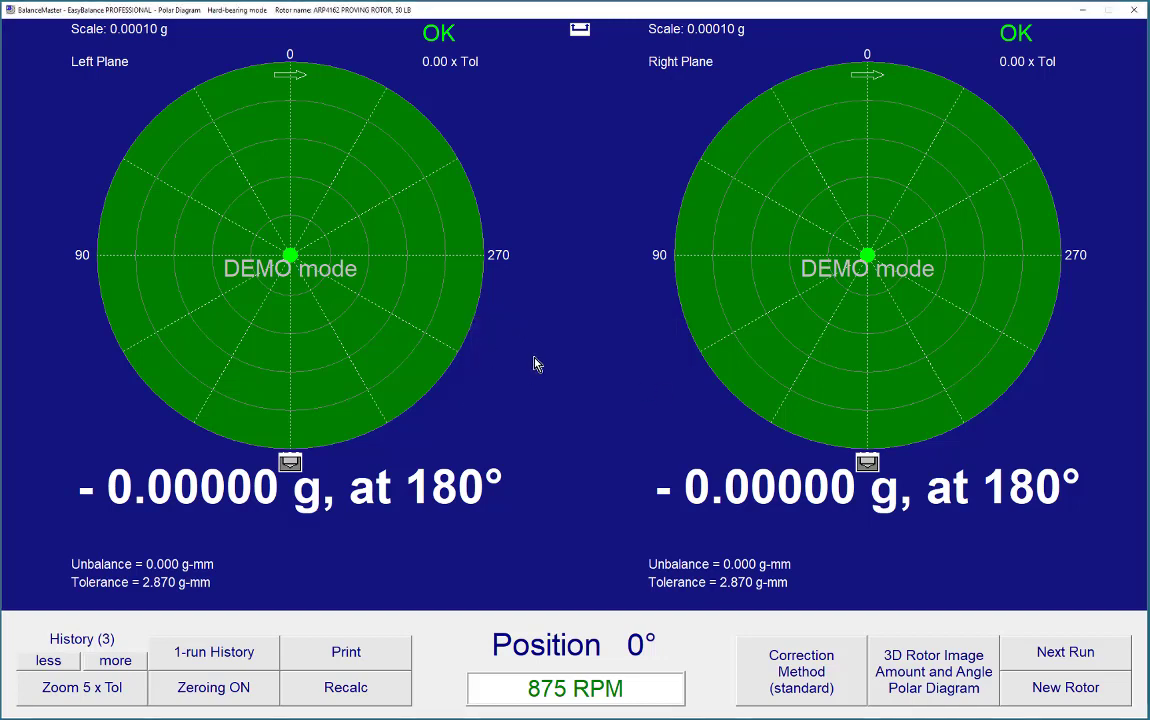
{"action": "left_click", "coordinate": [1078, 653]}
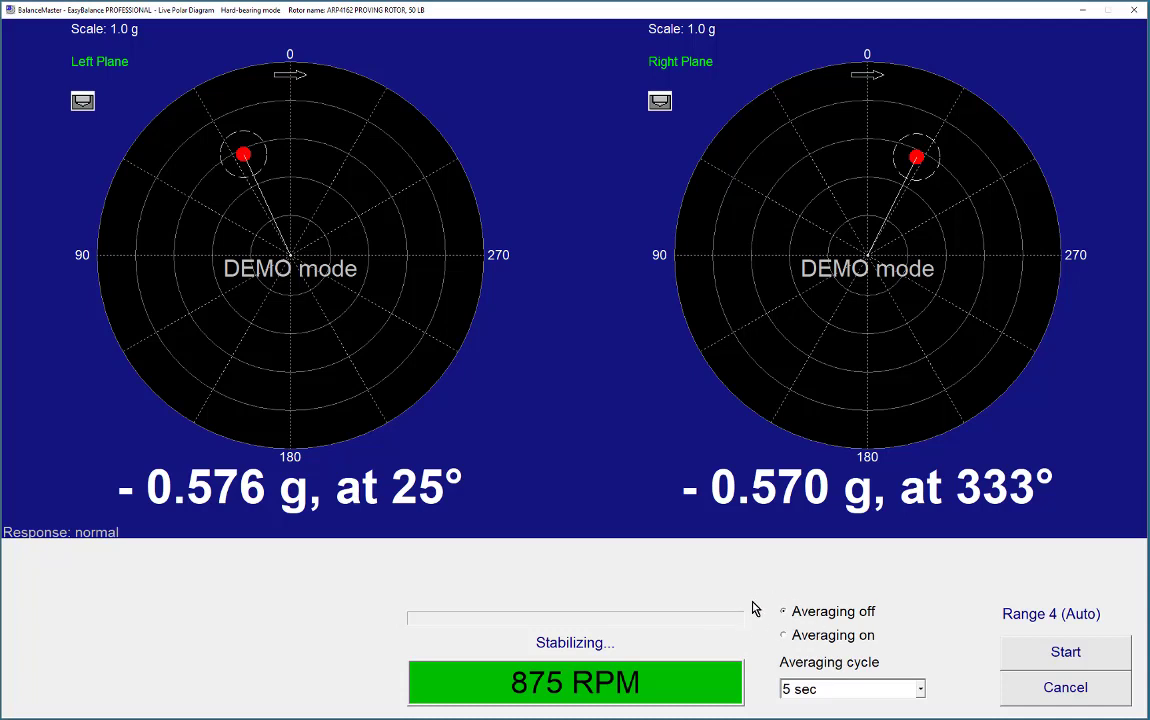
{"action": "left_click", "coordinate": [797, 641]}
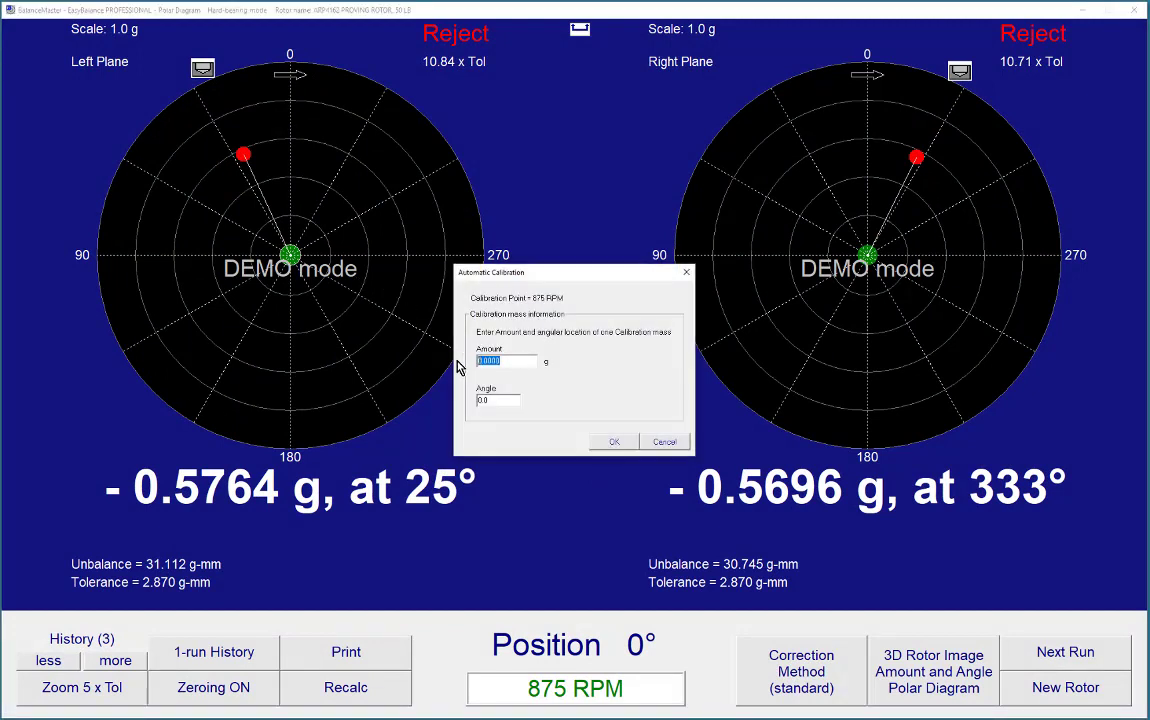
Complete the calibration with a 16.522 g mass at 0.0°, accepting the channel equalization factors, and return to rotor setup.
{"action": "type", "text": "16.522"}
{"action": "double_click", "coordinate": [511, 400]}
{"action": "left_click", "coordinate": [617, 445]}
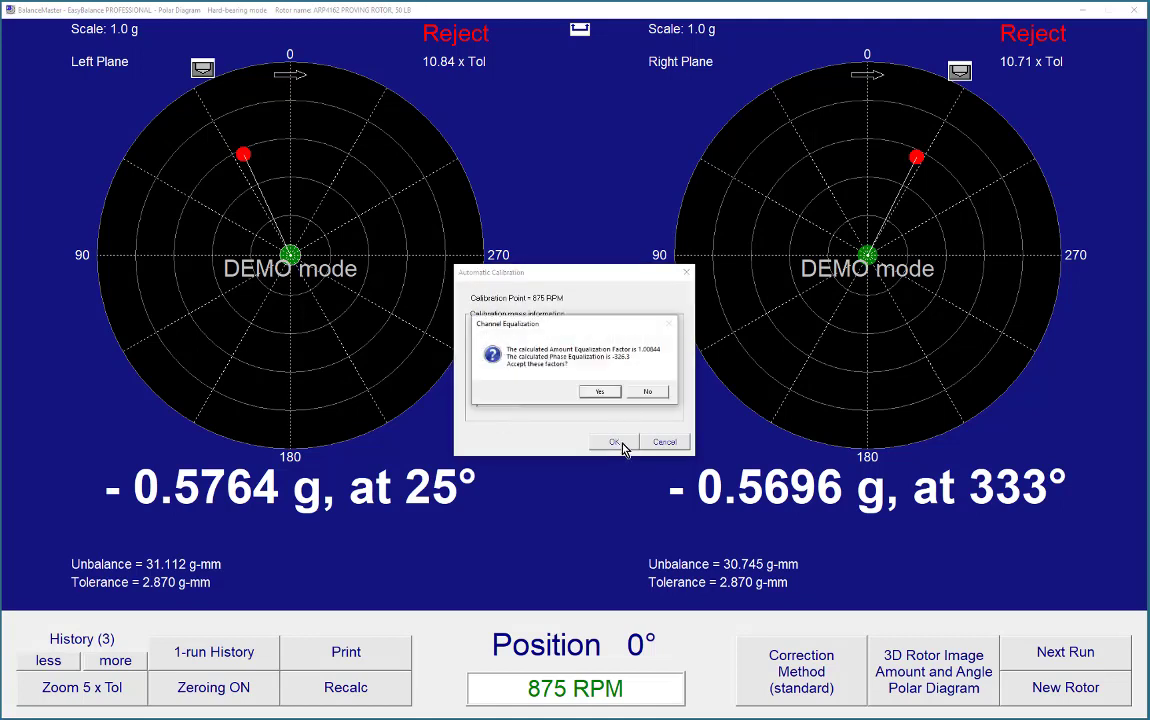
{"action": "left_click", "coordinate": [600, 393]}
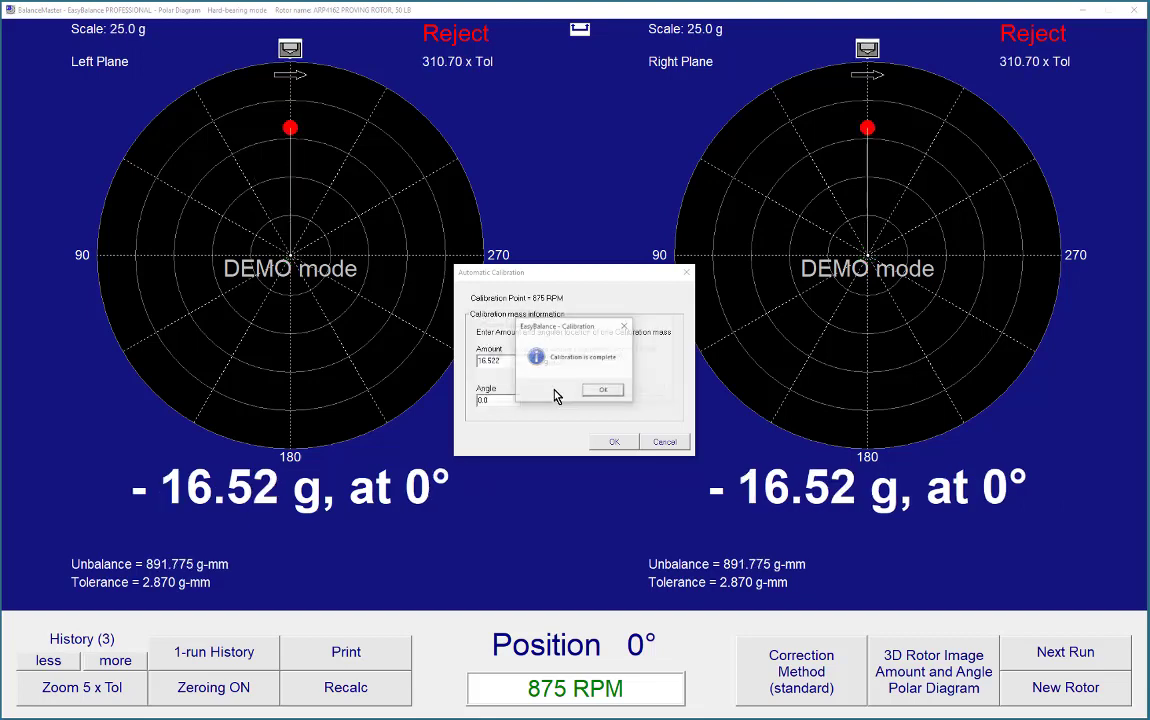
{"action": "left_click", "coordinate": [594, 390]}
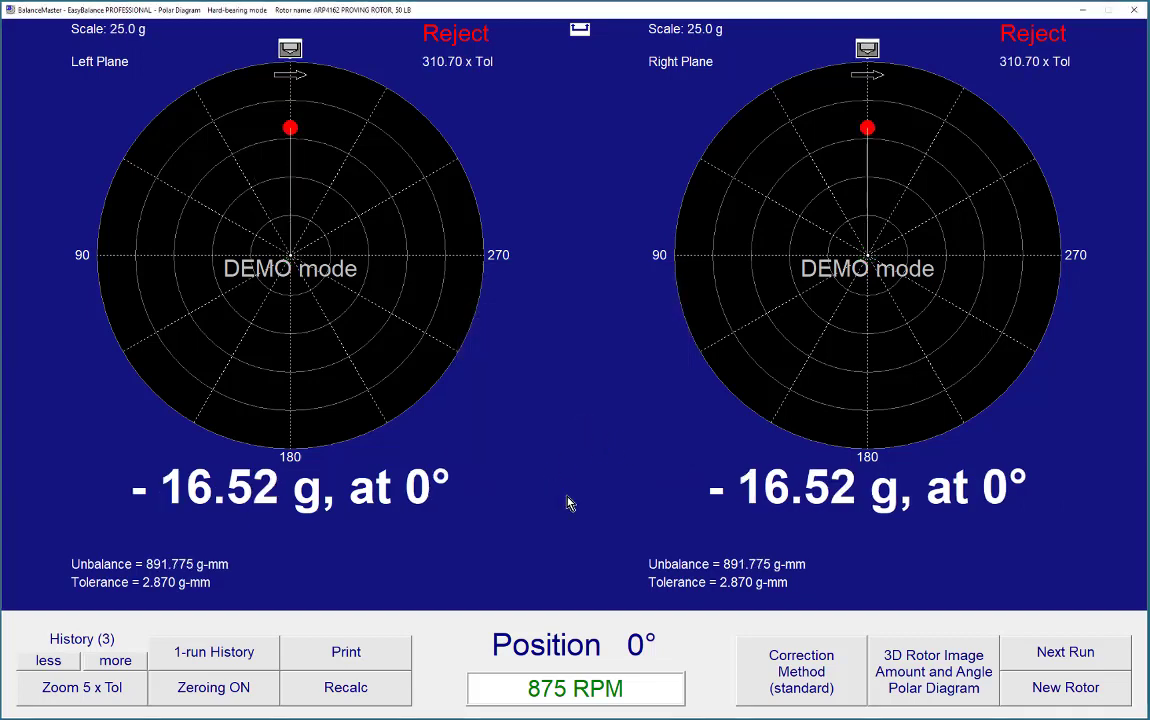
{"action": "left_click", "coordinate": [1084, 697]}
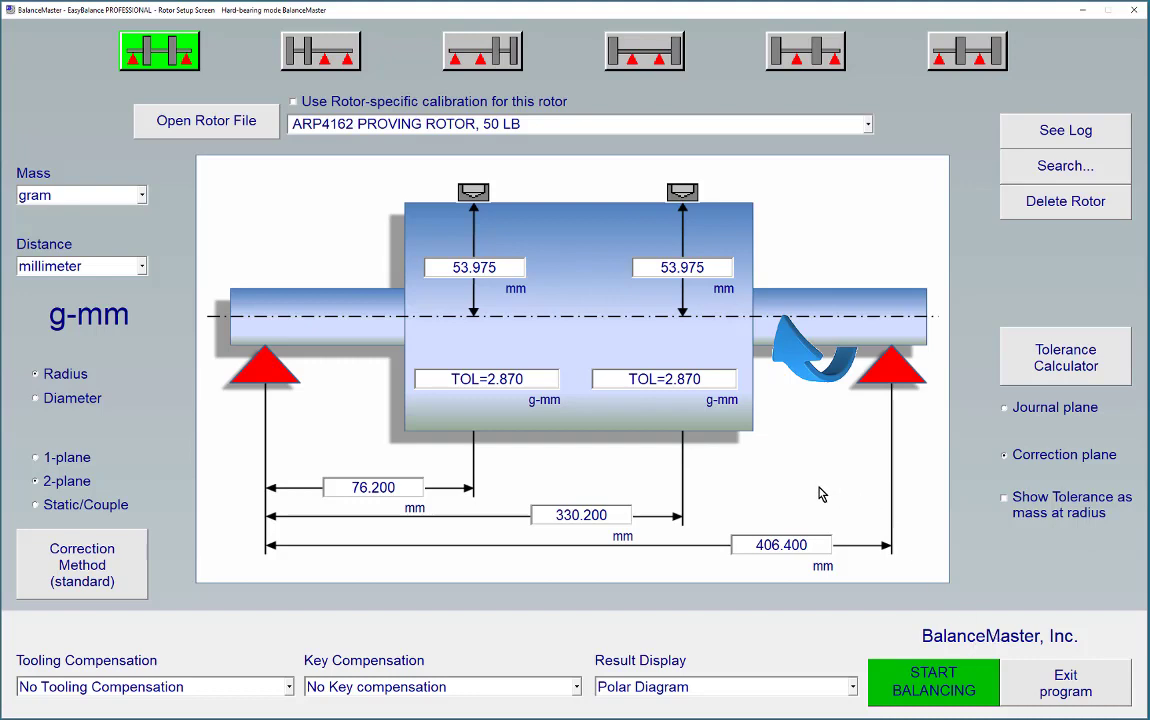
Review the amount factors, angle offsets and equalization values in the calibration settings.
{"action": "left_click", "coordinate": [740, 443]}
{"action": "left_click", "coordinate": [600, 397]}
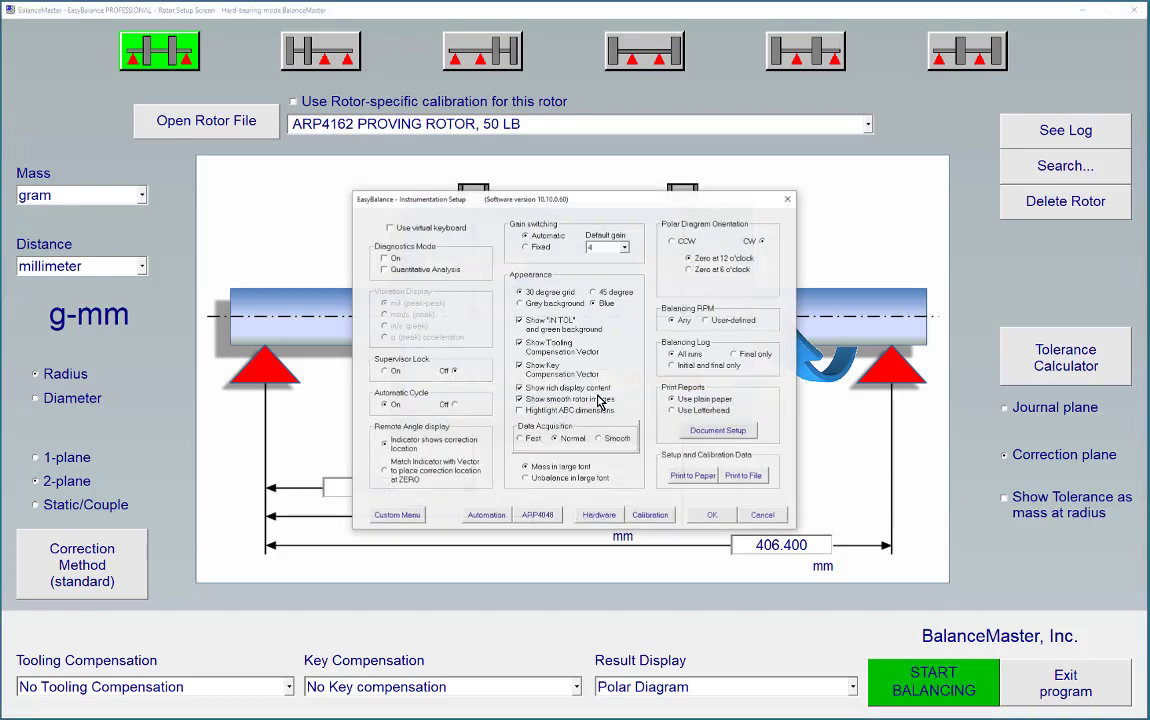
{"action": "left_click", "coordinate": [648, 517]}
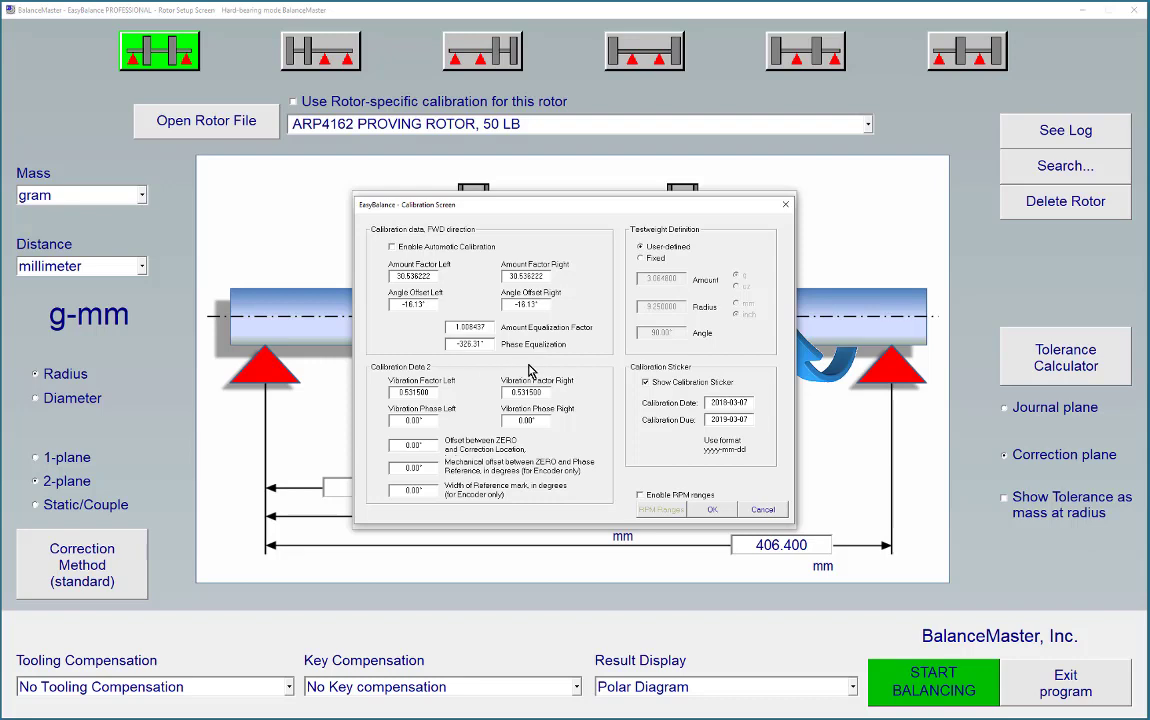
{"action": "left_click", "coordinate": [707, 511]}
{"action": "left_click", "coordinate": [711, 516]}
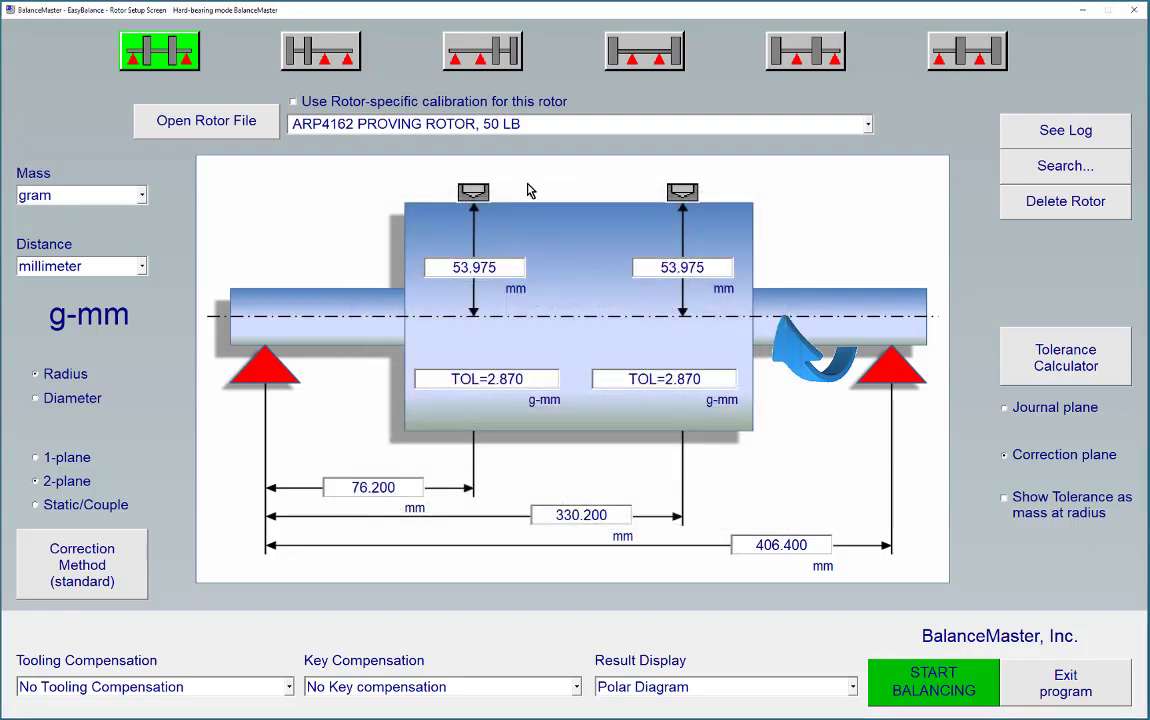
Take three consecutive balancing runs on the ARP4162 proving rotor and return to rotor setup.
{"action": "left_click", "coordinate": [932, 690]}
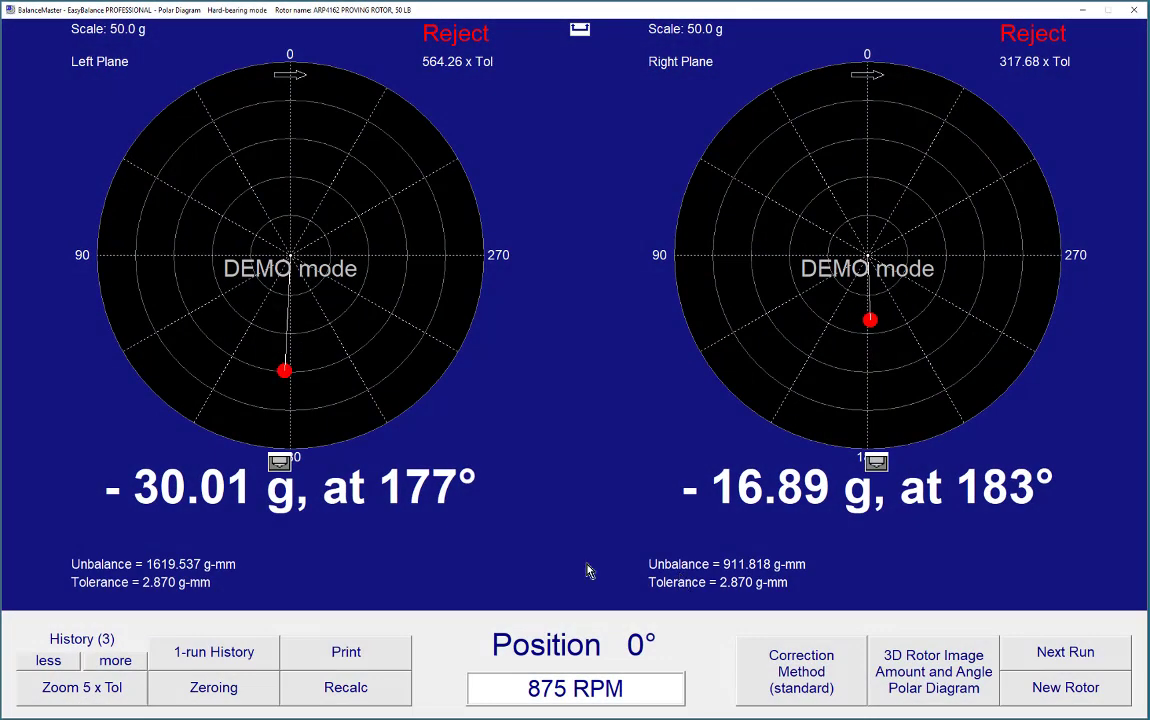
{"action": "left_click", "coordinate": [1086, 661]}
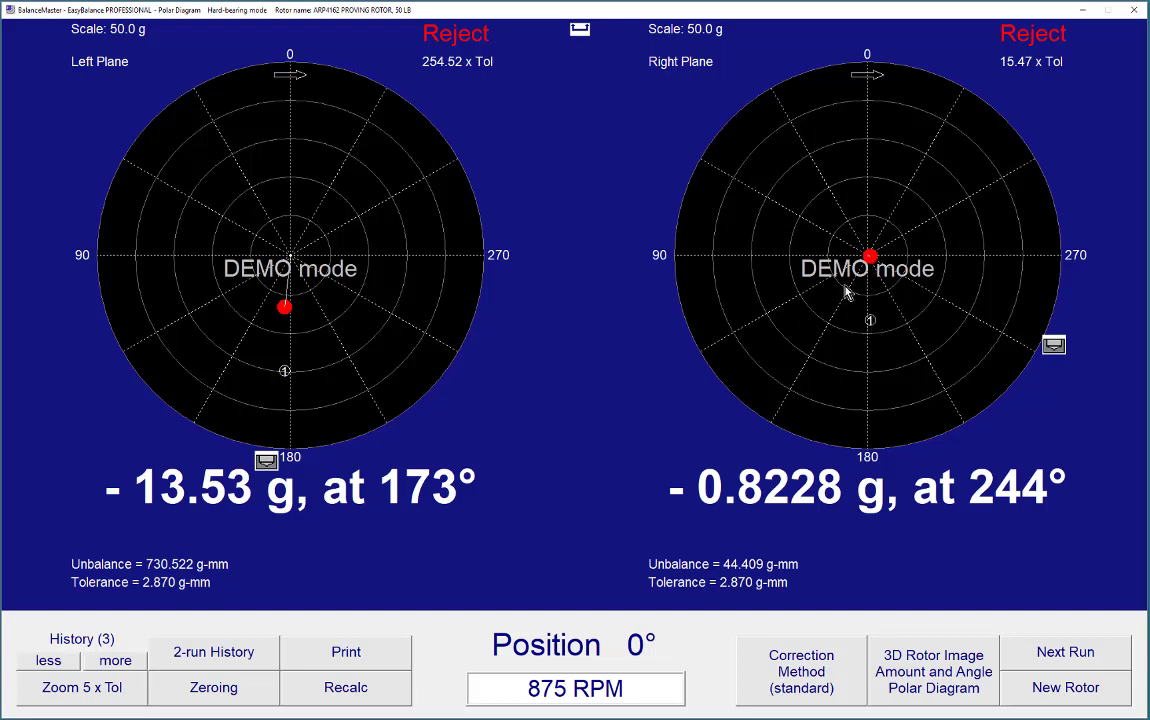
{"action": "left_click", "coordinate": [1076, 652]}
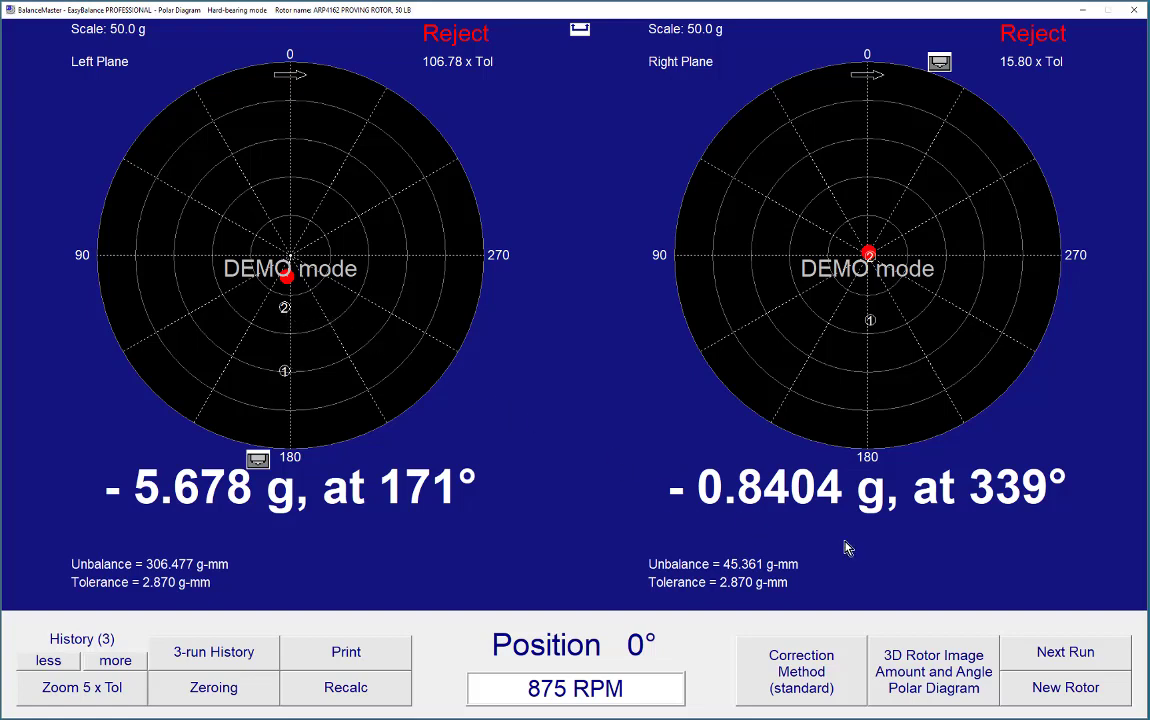
{"action": "left_click", "coordinate": [1084, 694]}
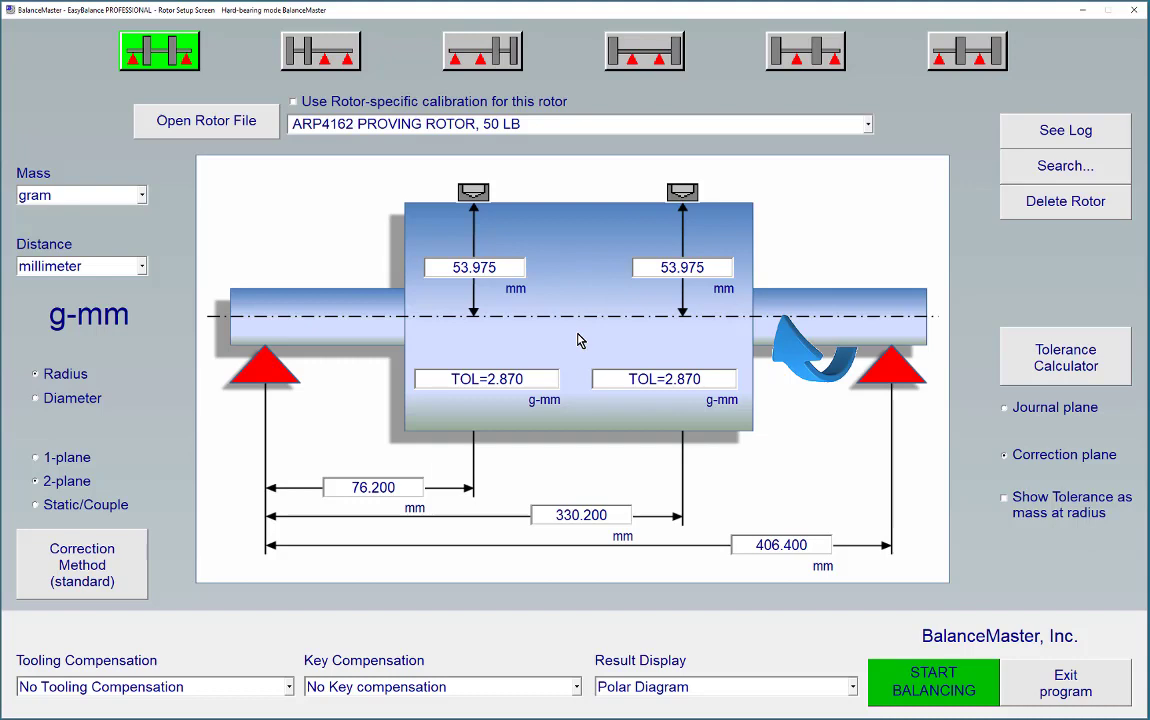
Reopen the instrumentation setup and review the hardware settings and calibration data.
{"action": "left_click", "coordinate": [829, 493]}
{"action": "left_click", "coordinate": [599, 400]}
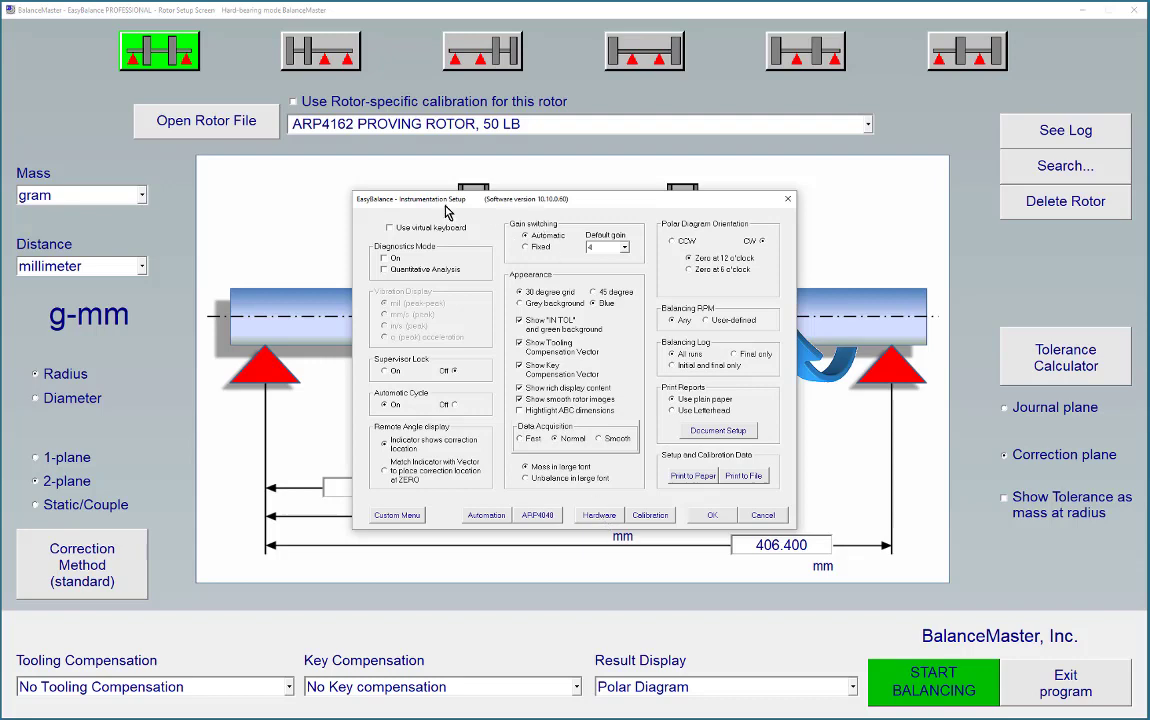
{"action": "left_click", "coordinate": [599, 515]}
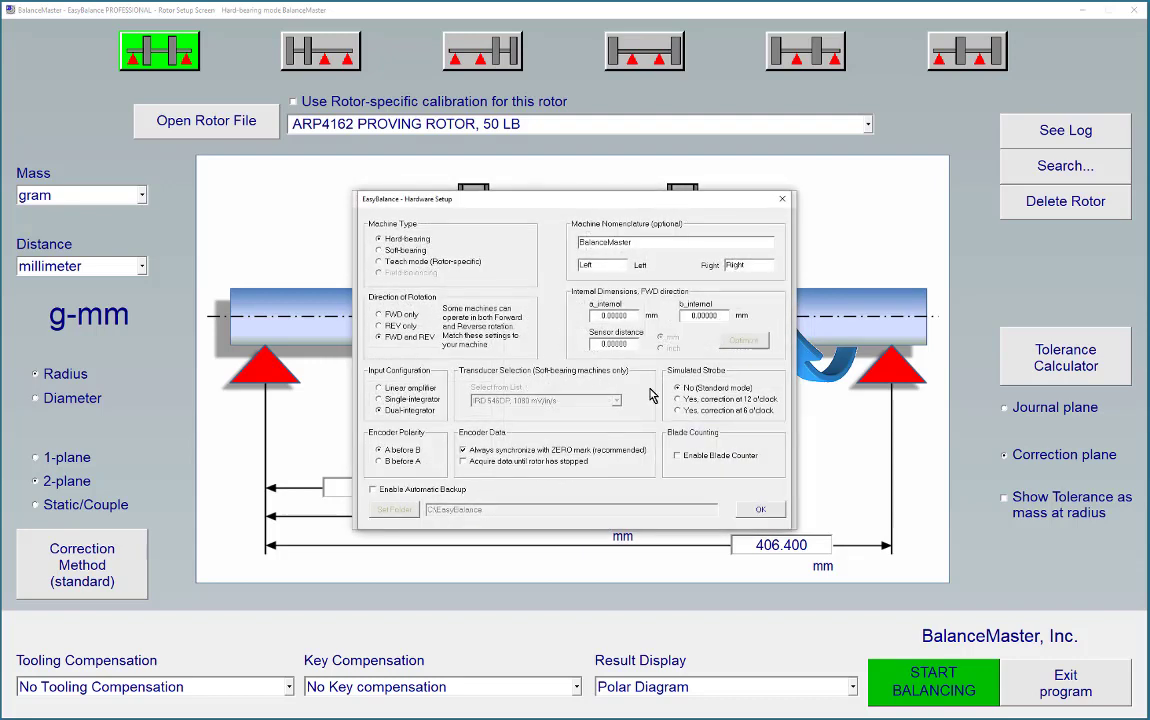
{"action": "left_click", "coordinate": [760, 509]}
{"action": "left_click", "coordinate": [660, 509]}
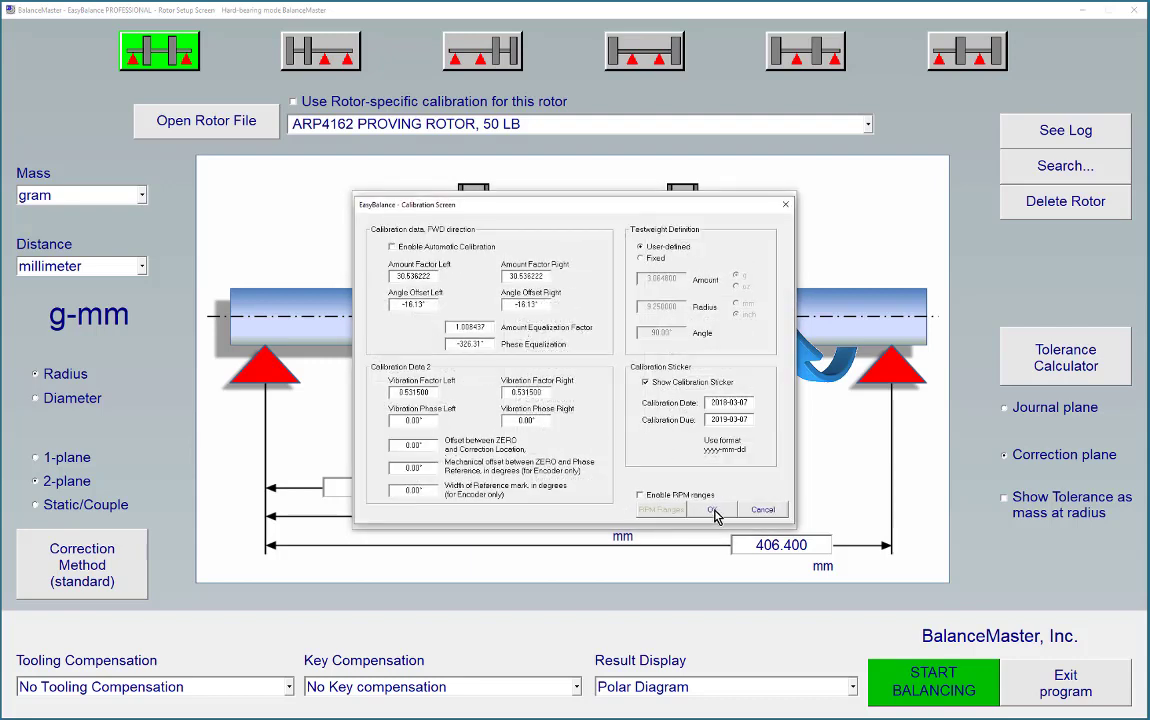
{"action": "key", "text": "Escape"}
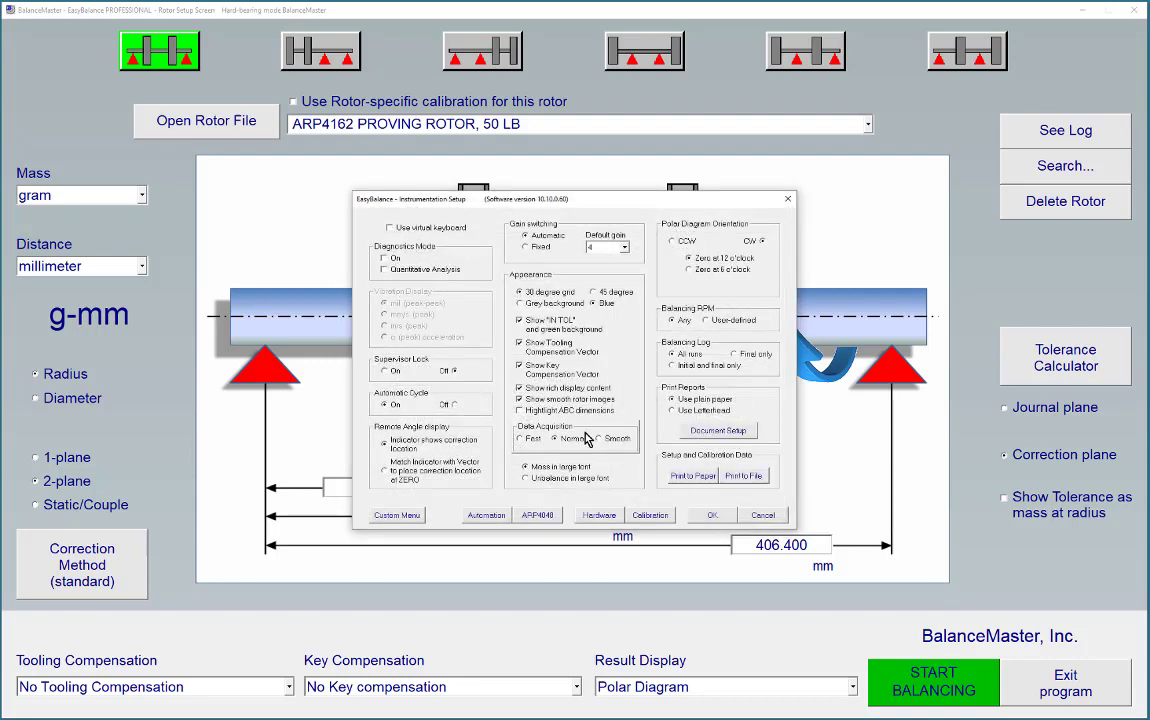
Set up the ARP4048 test with Umar Test and URR Test for machine class 100 (Load Capacity 150 lb).
{"action": "left_click", "coordinate": [538, 515]}
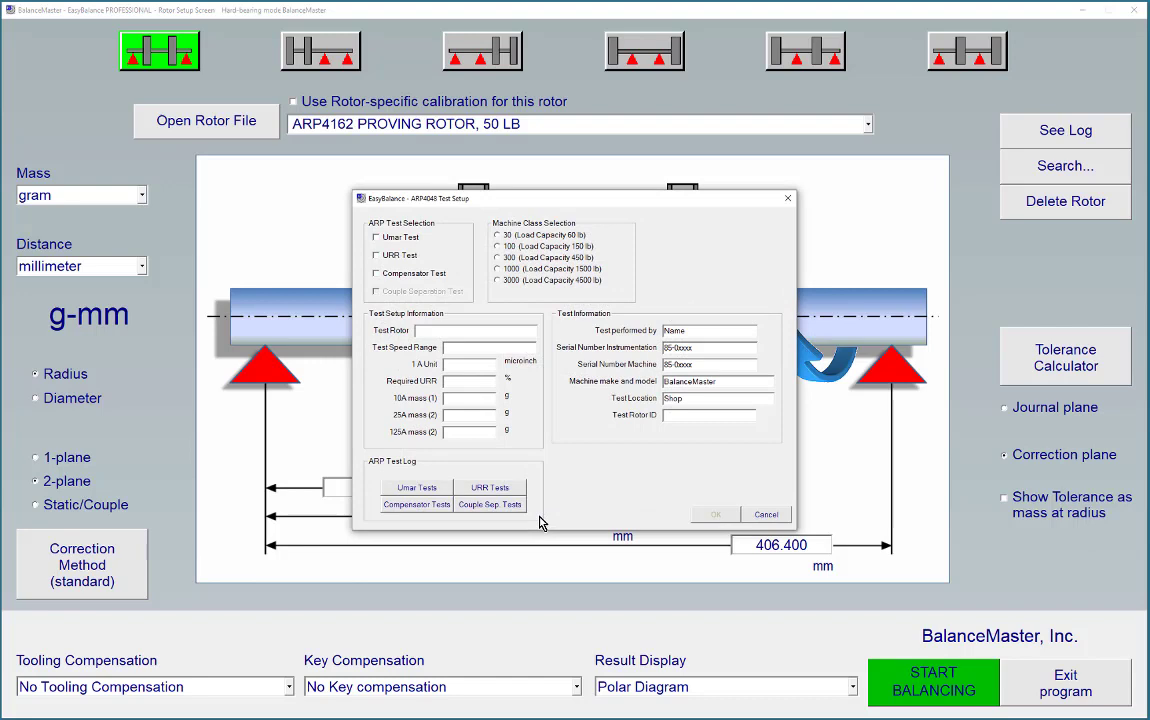
{"action": "left_click", "coordinate": [393, 254]}
{"action": "left_click", "coordinate": [397, 242]}
{"action": "left_click", "coordinate": [498, 246]}
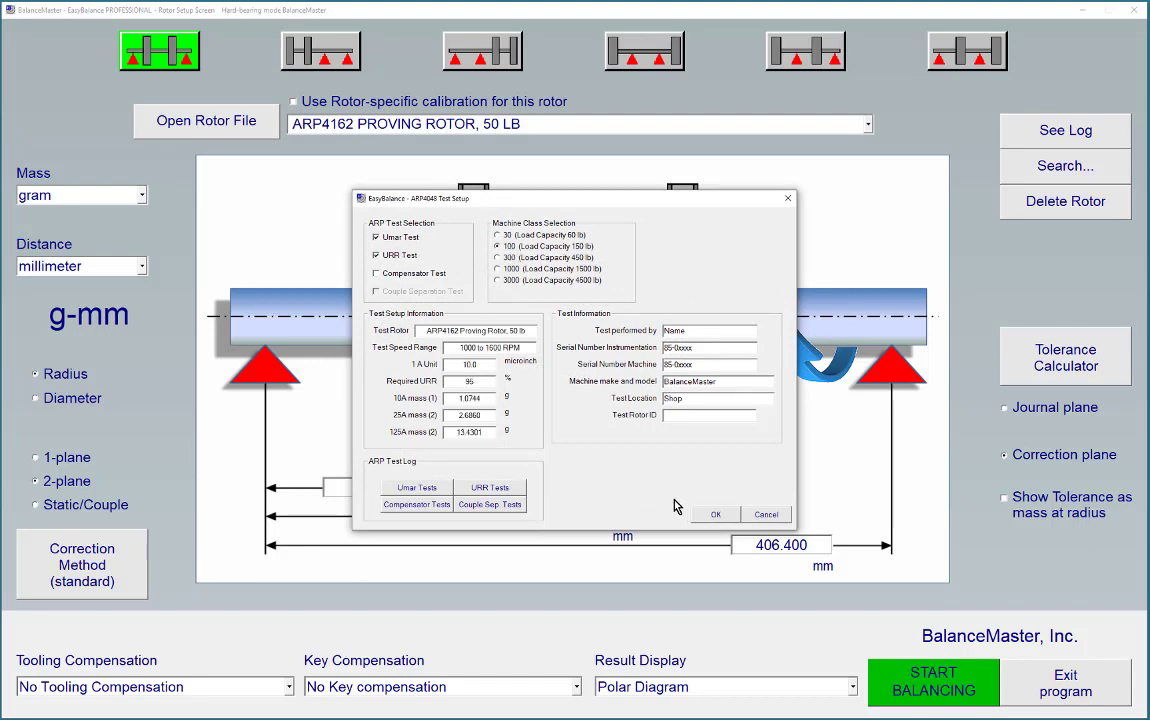
{"action": "left_click", "coordinate": [713, 514]}
{"action": "left_click", "coordinate": [711, 517]}
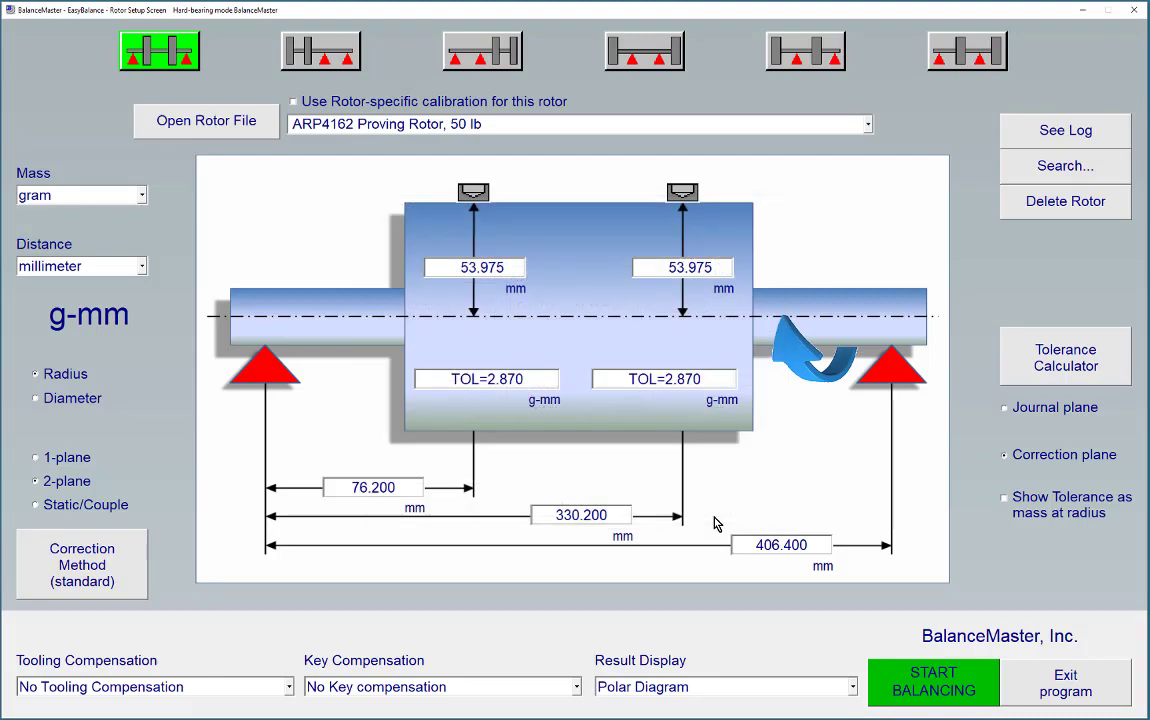
Start the Umar test, record the run with the 10A mass in the center plane at 30°, and cancel the remaining test.
{"action": "left_click", "coordinate": [932, 690]}
{"action": "left_click", "coordinate": [593, 390]}
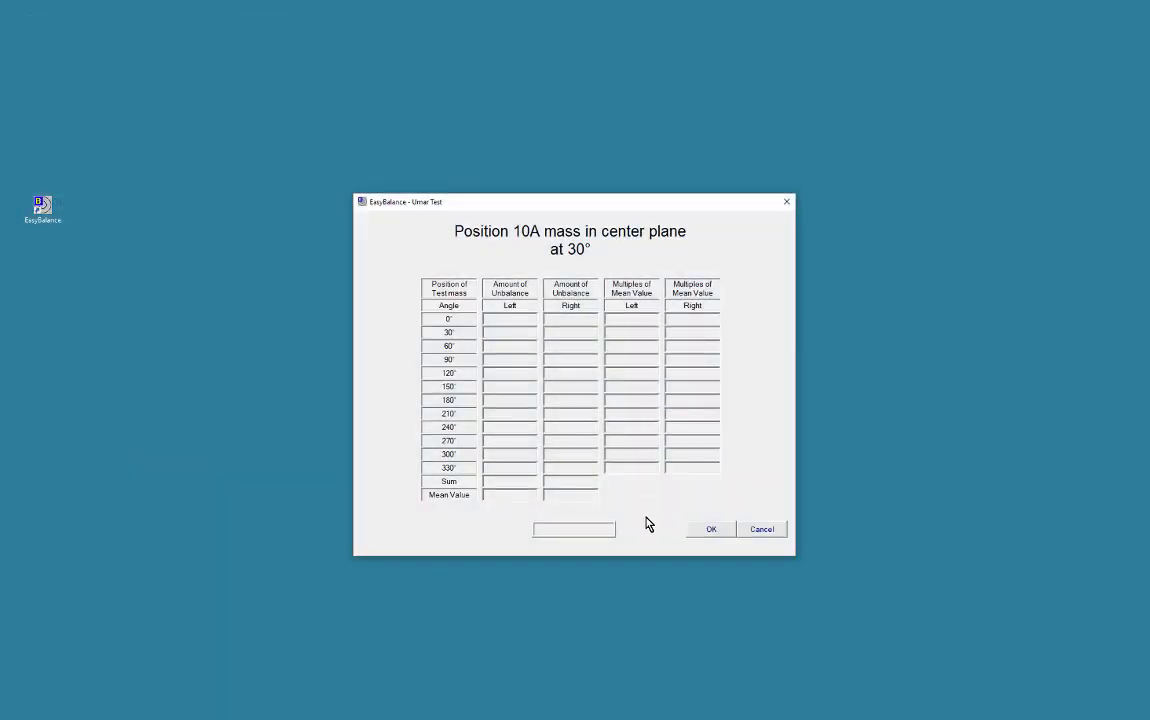
{"action": "left_click", "coordinate": [711, 530]}
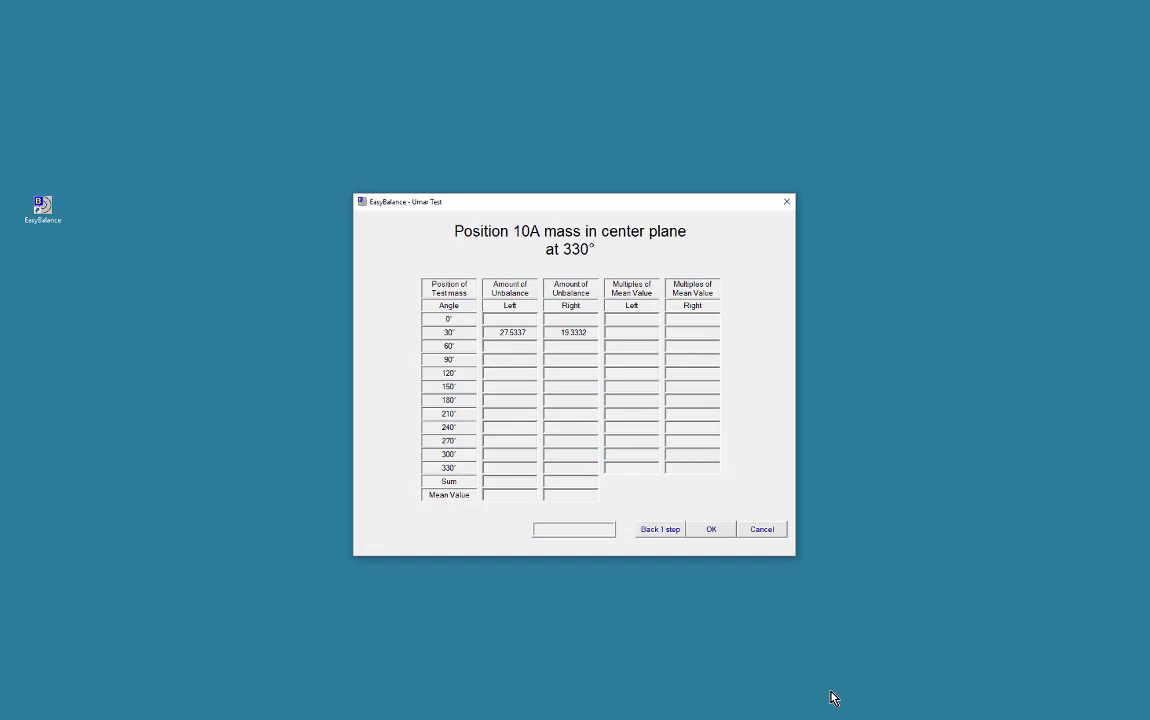
{"action": "left_click", "coordinate": [713, 531]}
{"action": "left_click", "coordinate": [763, 536]}
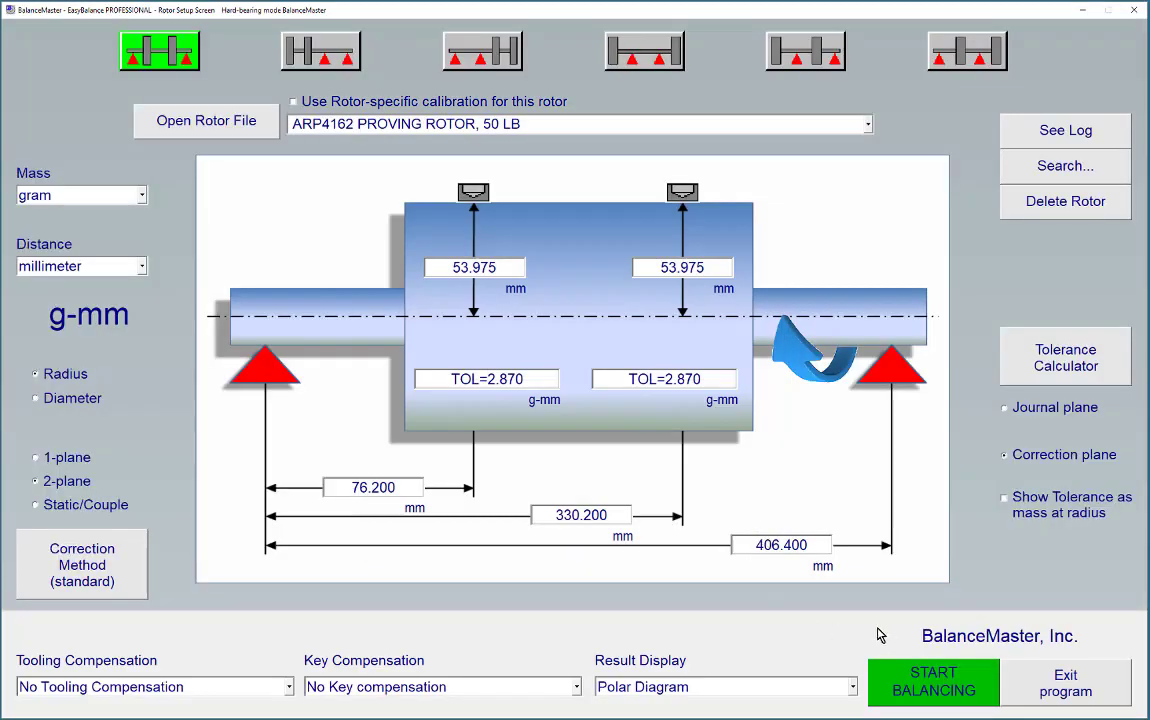